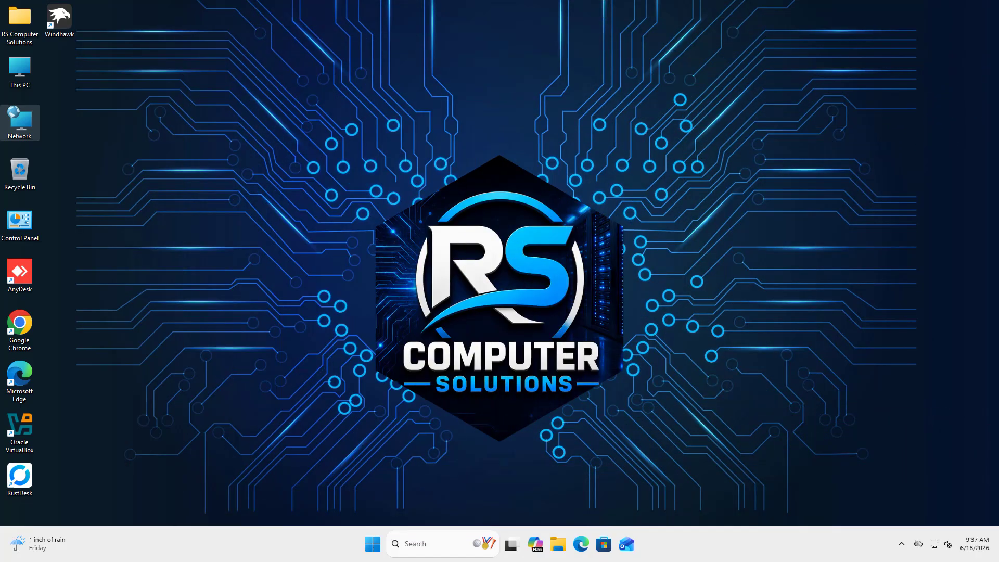
Step: Open the Windows Services console by running services.msc
key(super+r)
text(servic)
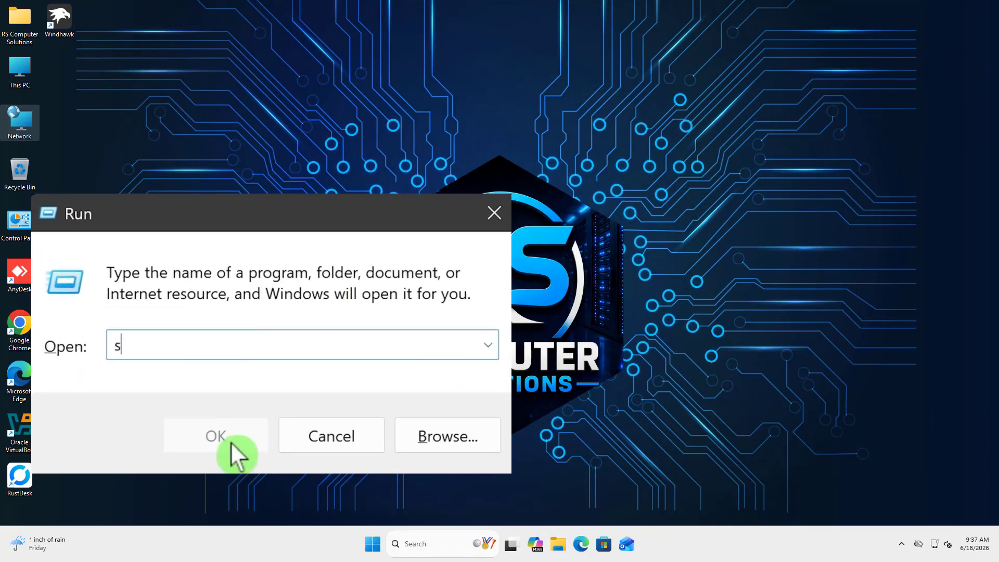
text(es.msc)
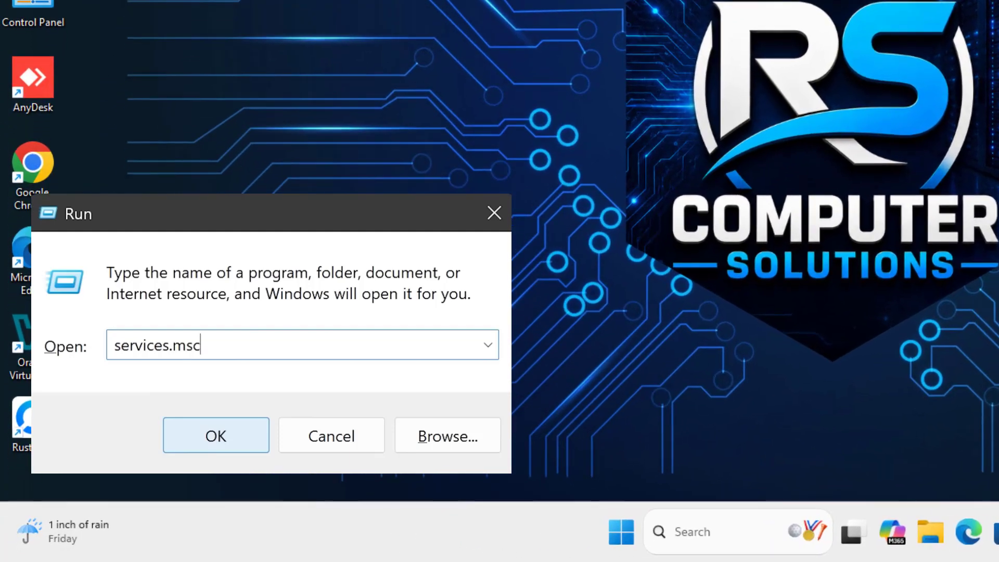
key(Return)
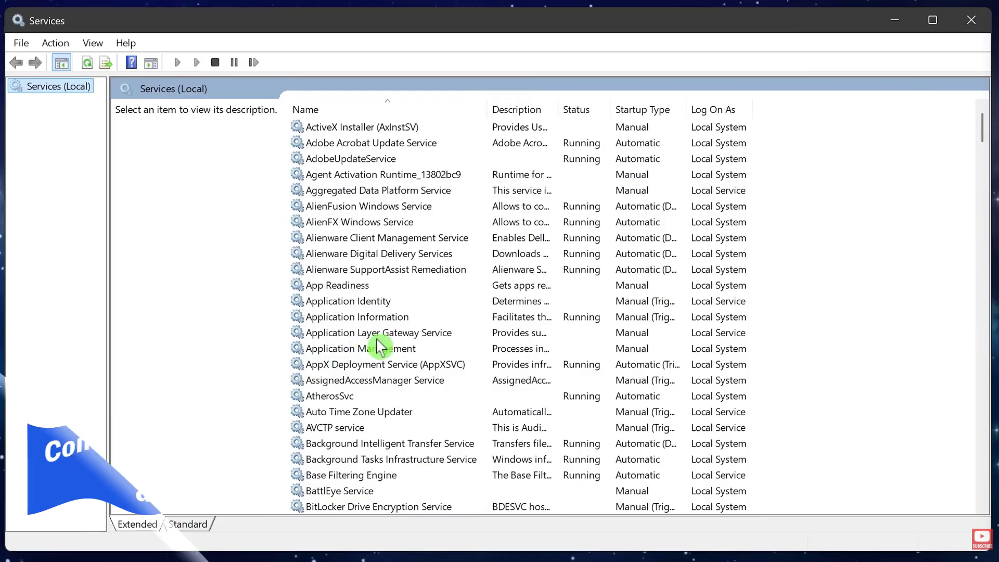
Step: Set the startup type of the Connected User Experiences and Telemetry service to Disabled and save the change
scroll(380, 346, down, 11)
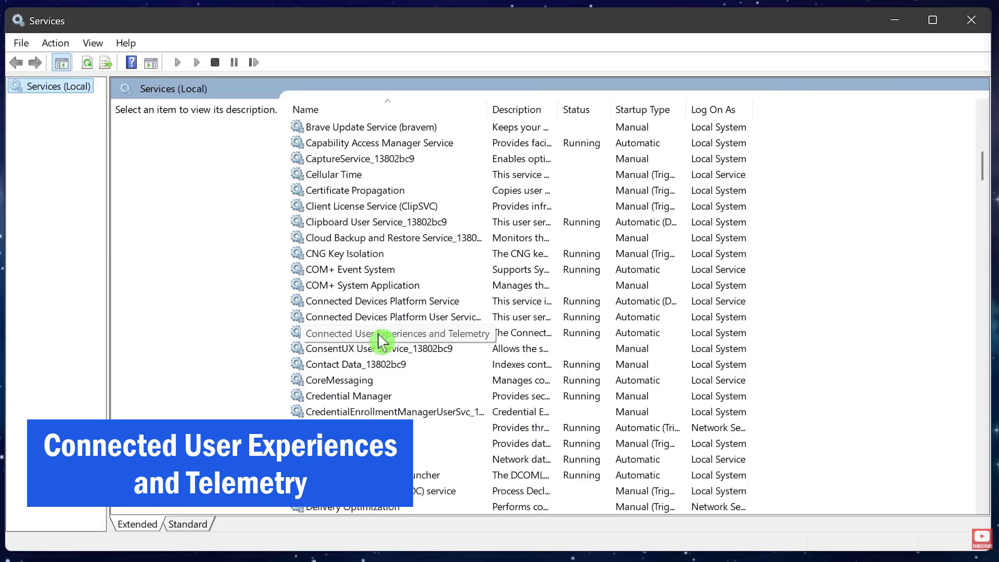
right_click(378, 334)
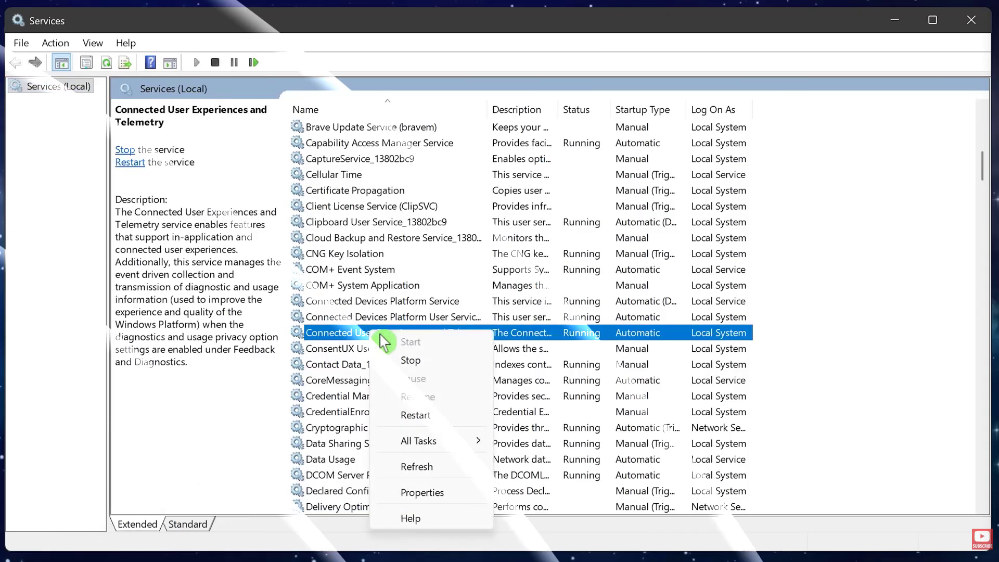
click(444, 494)
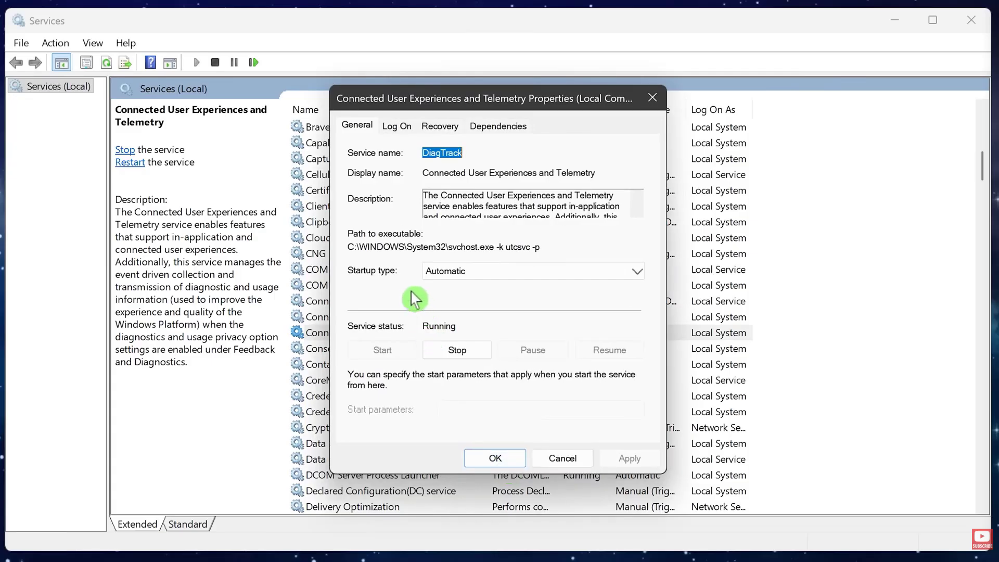
click(473, 272)
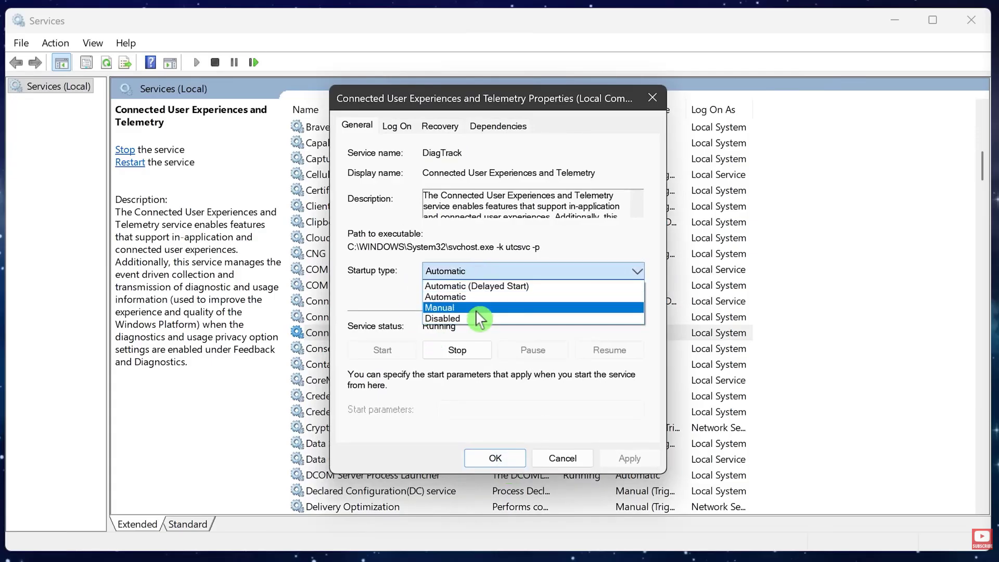
click(479, 319)
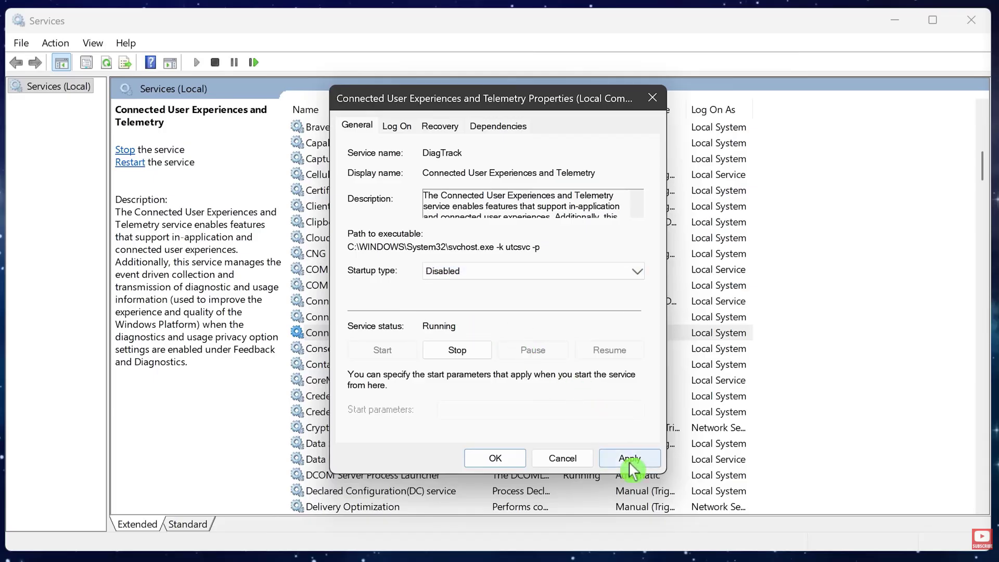
click(494, 457)
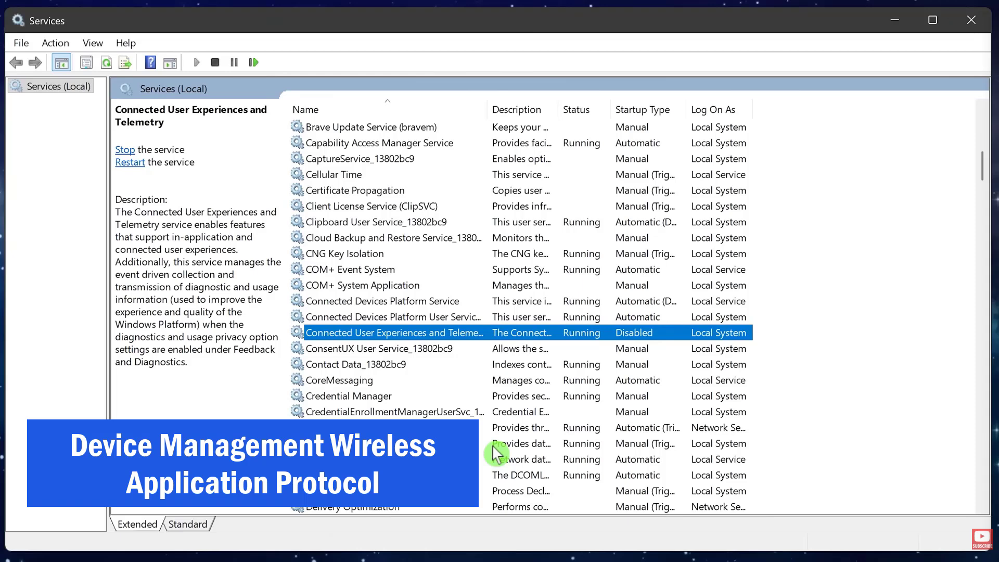
Step: Set the Device Management Wireless Application Protocol (WAP) Push message Routing Service's startup type to Disabled and save it
scroll(499, 446, down, 5)
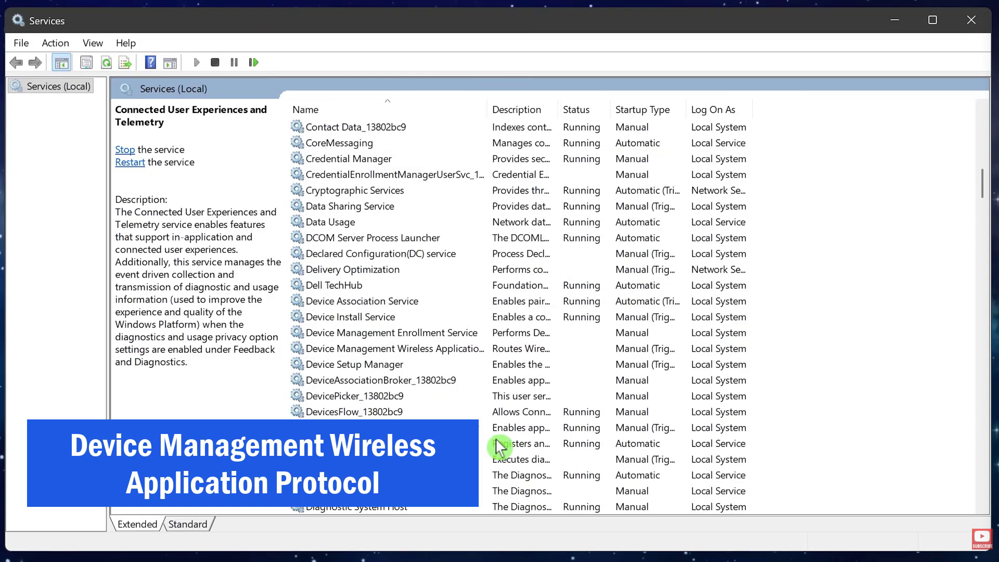
click(402, 350)
right_click(401, 349)
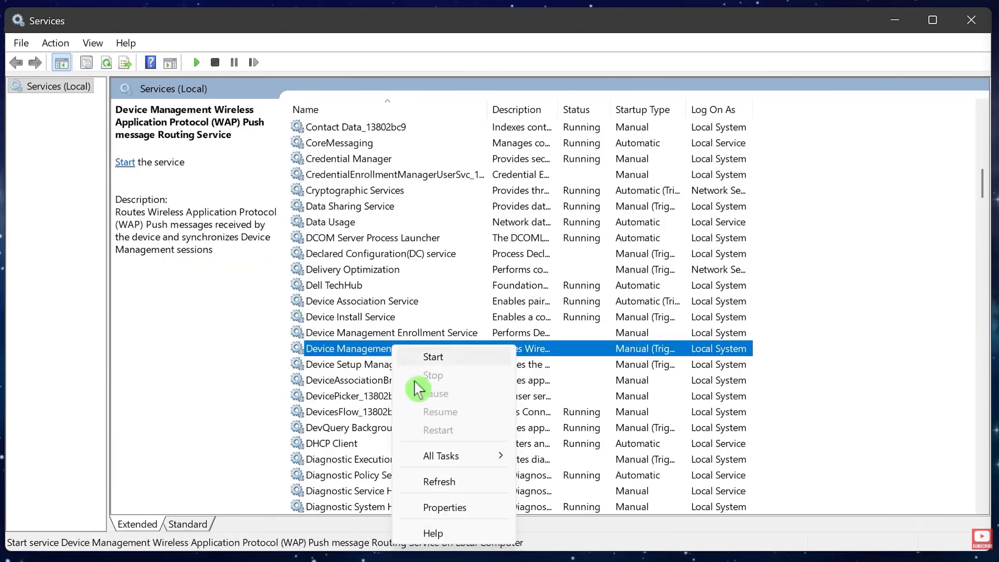
click(431, 512)
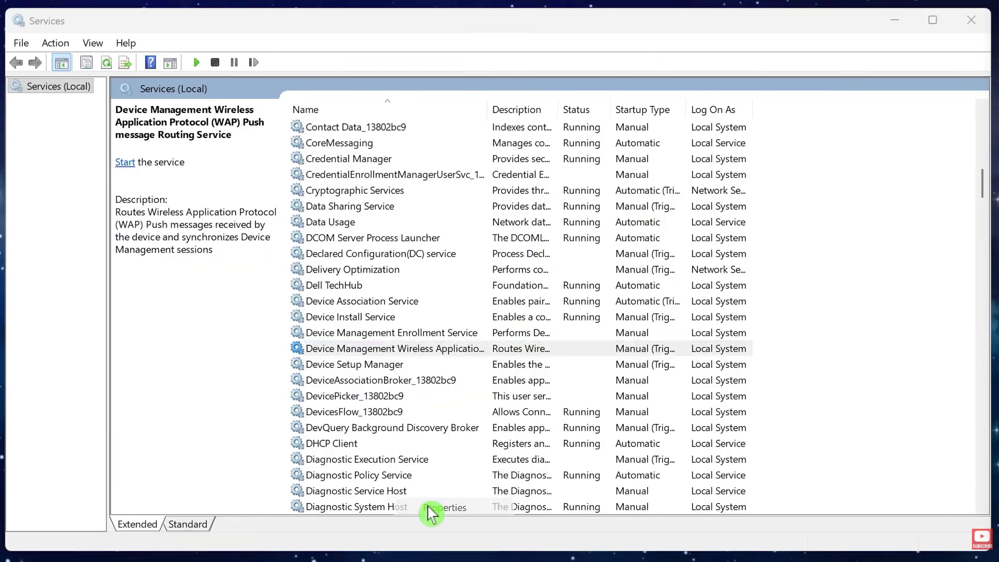
click(510, 285)
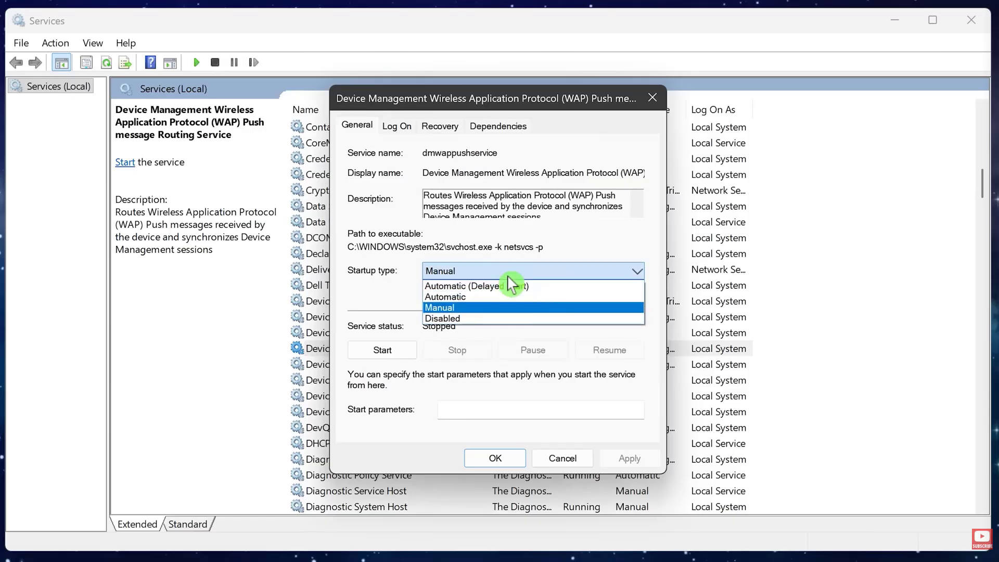
click(508, 318)
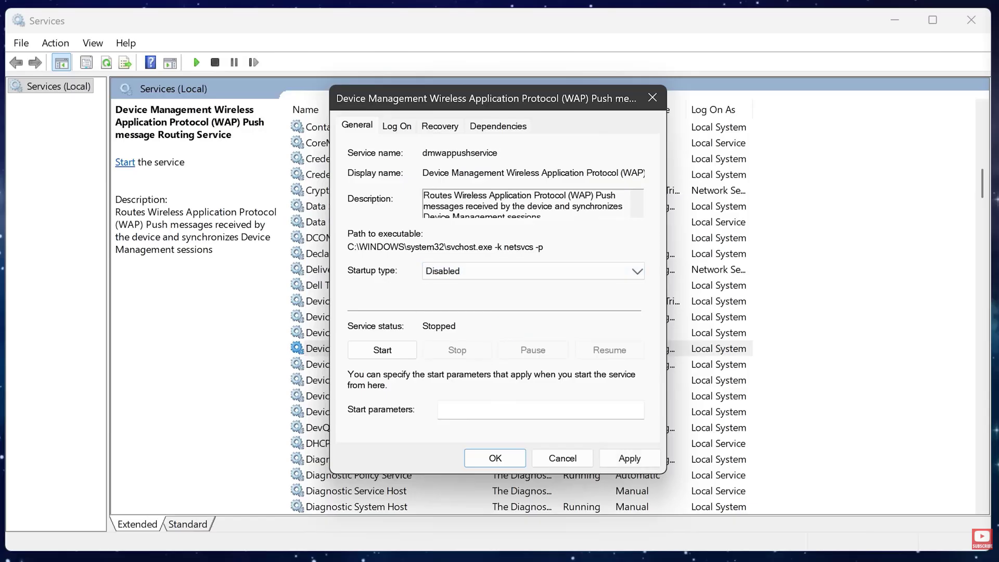
click(497, 460)
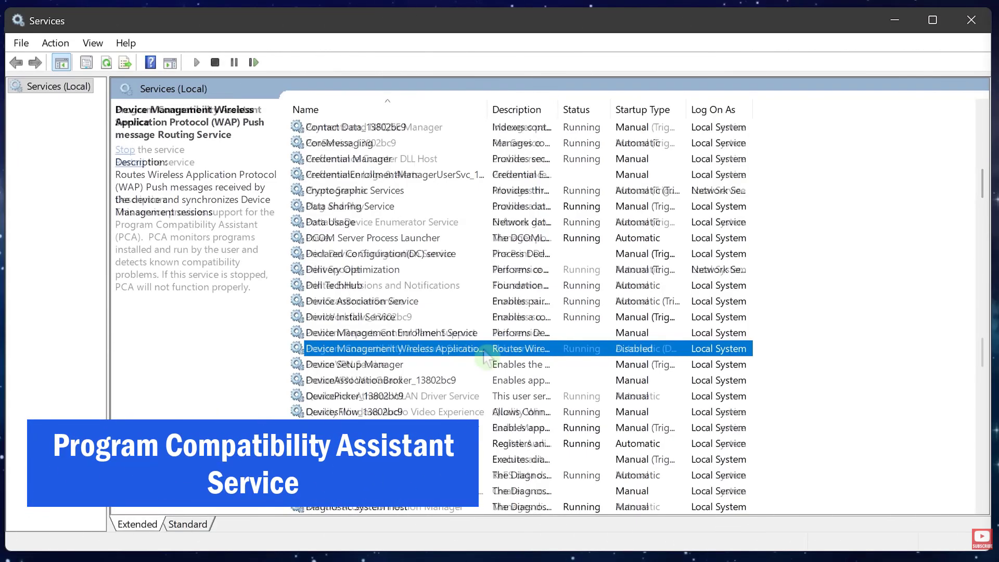
Step: Set the startup type of the Program Compatibility Assistant Service to Disabled and save the change
click(484, 351)
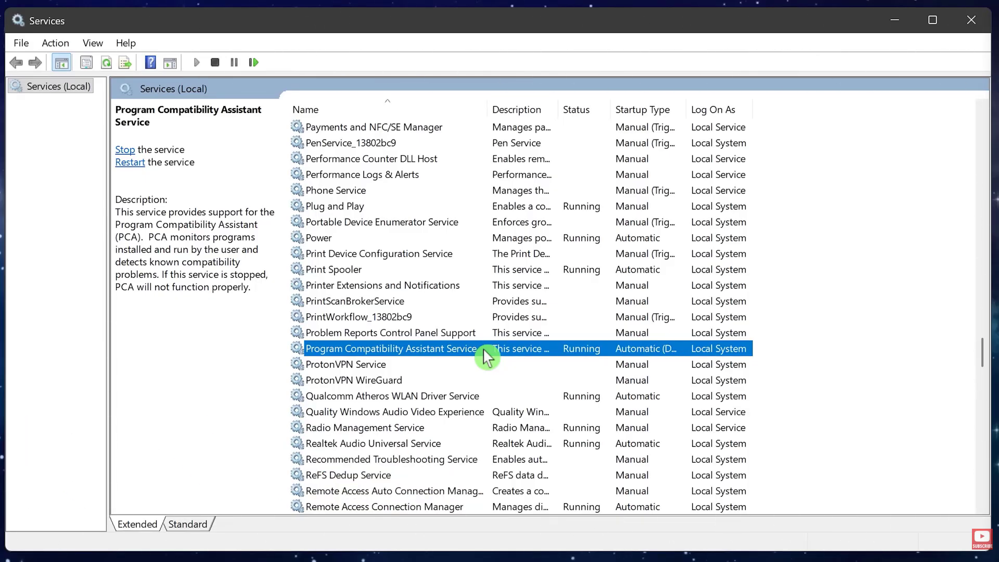
right_click(488, 357)
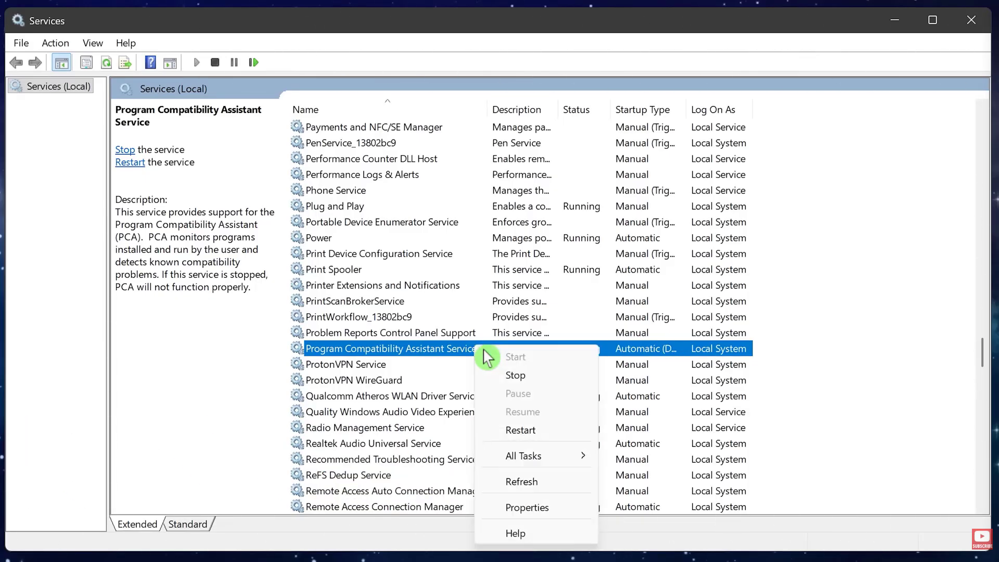
click(536, 509)
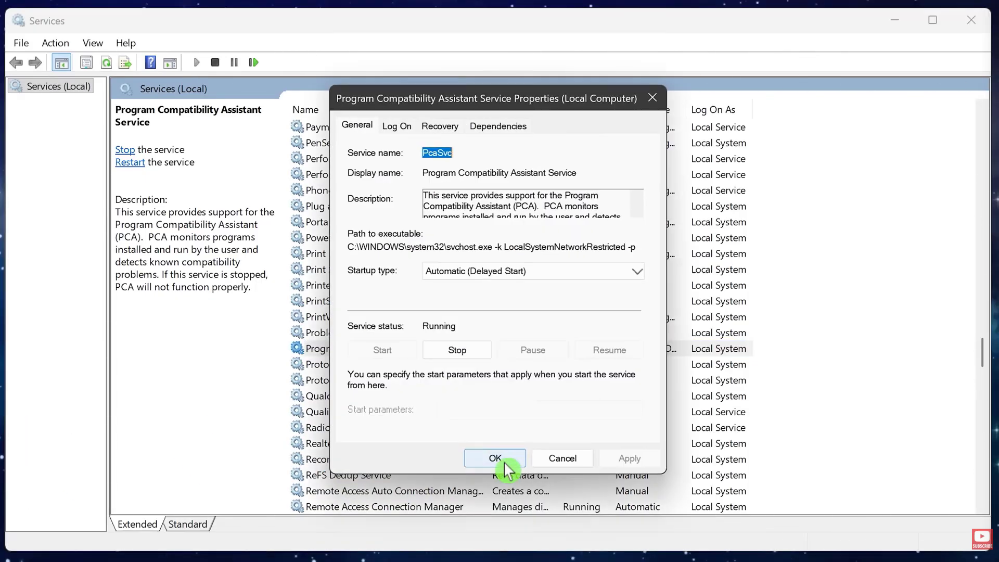
click(541, 272)
click(536, 319)
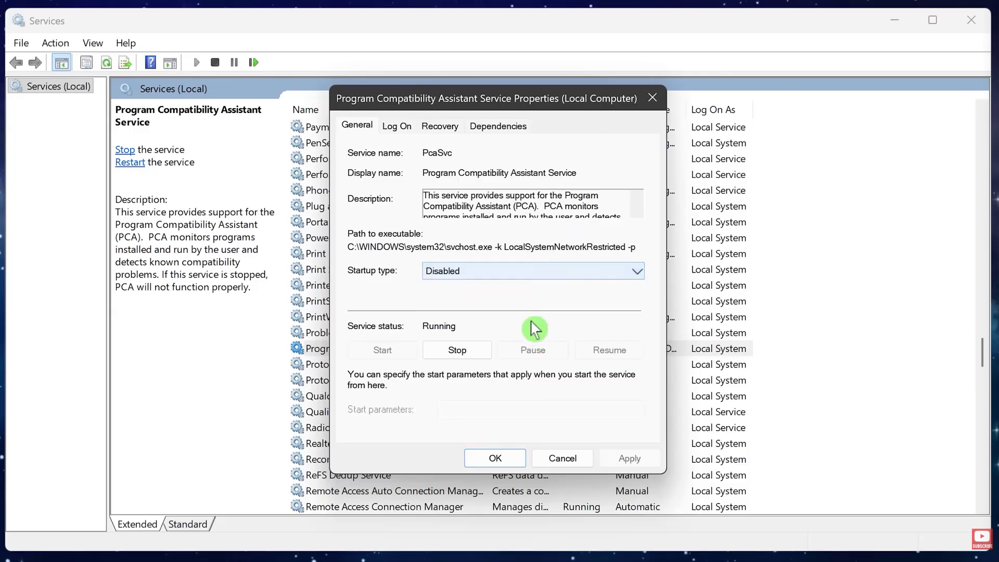
click(501, 460)
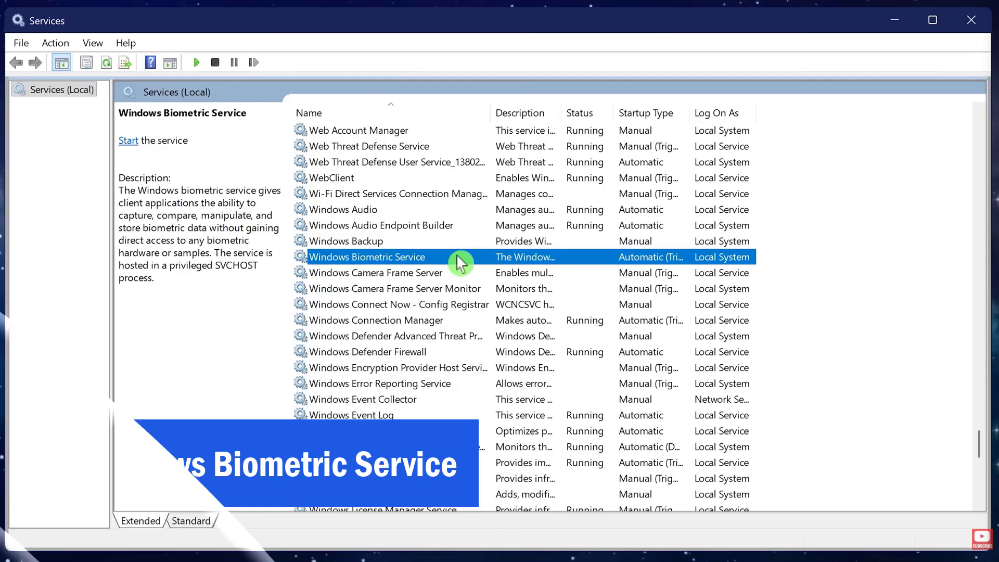
Step: Set the startup type of the Windows Biometric Service to Disabled and save the change
right_click(457, 256)
click(500, 413)
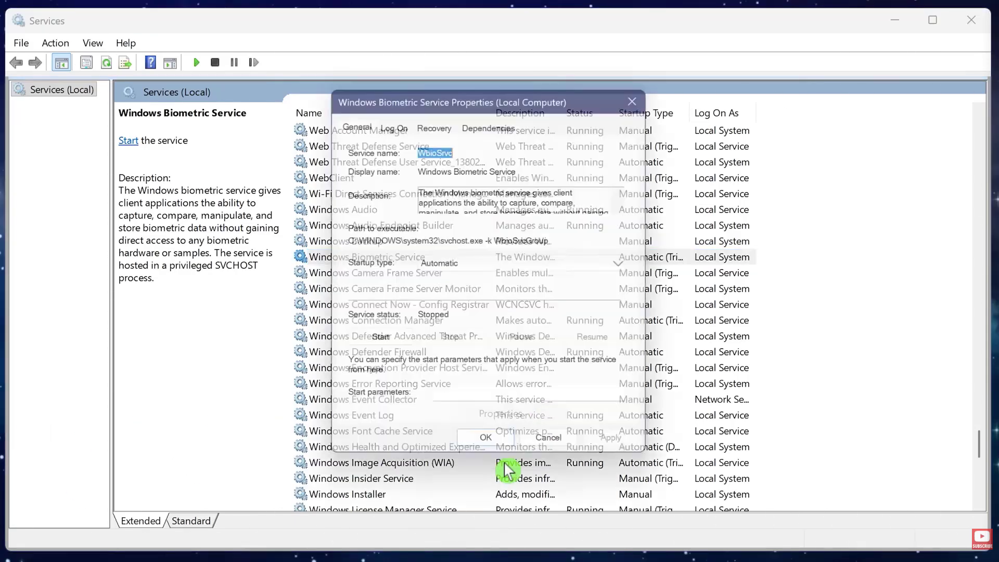
click(529, 272)
click(526, 319)
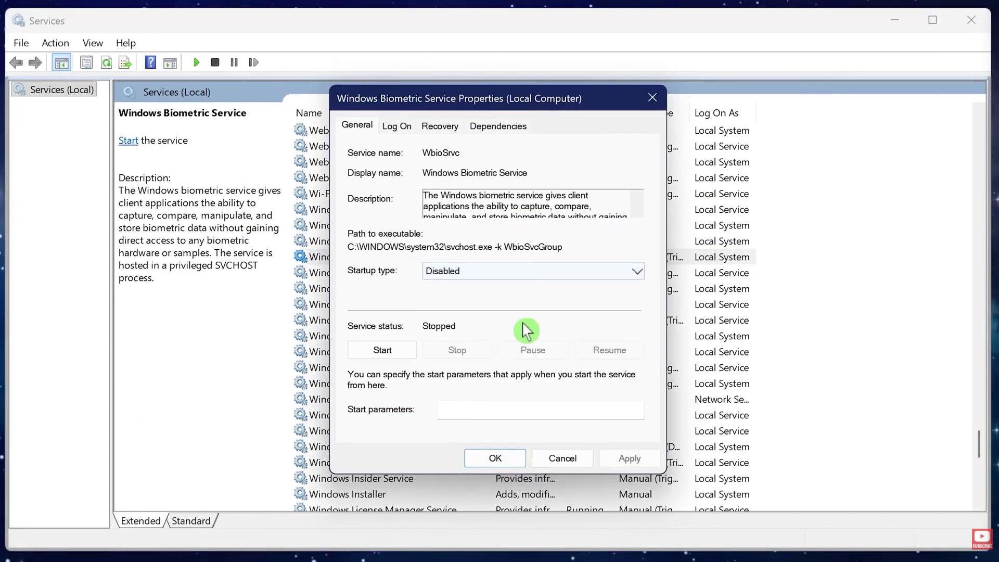
click(509, 461)
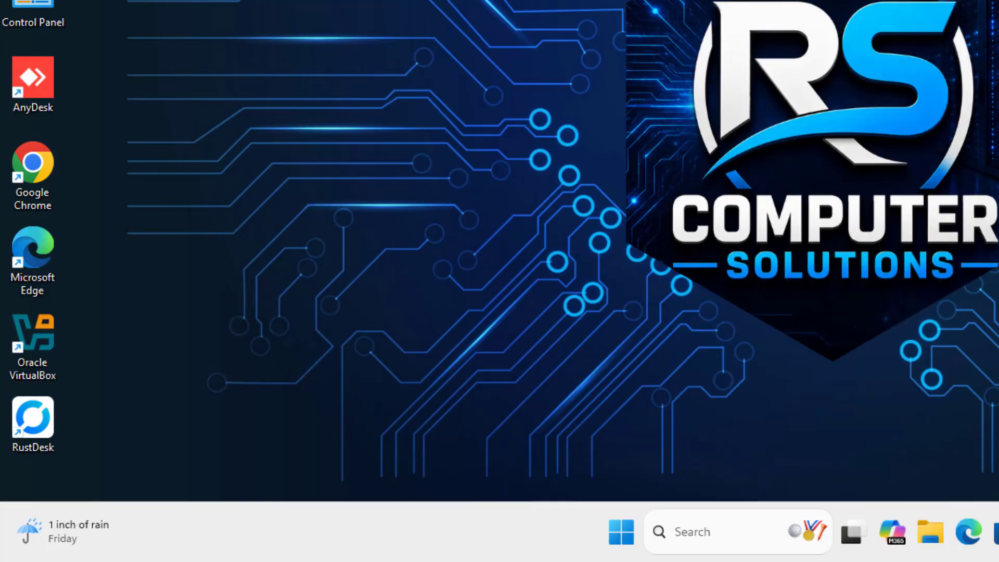
Step: Set the startup type of the Windows Search service to Disabled and save the change
click(432, 337)
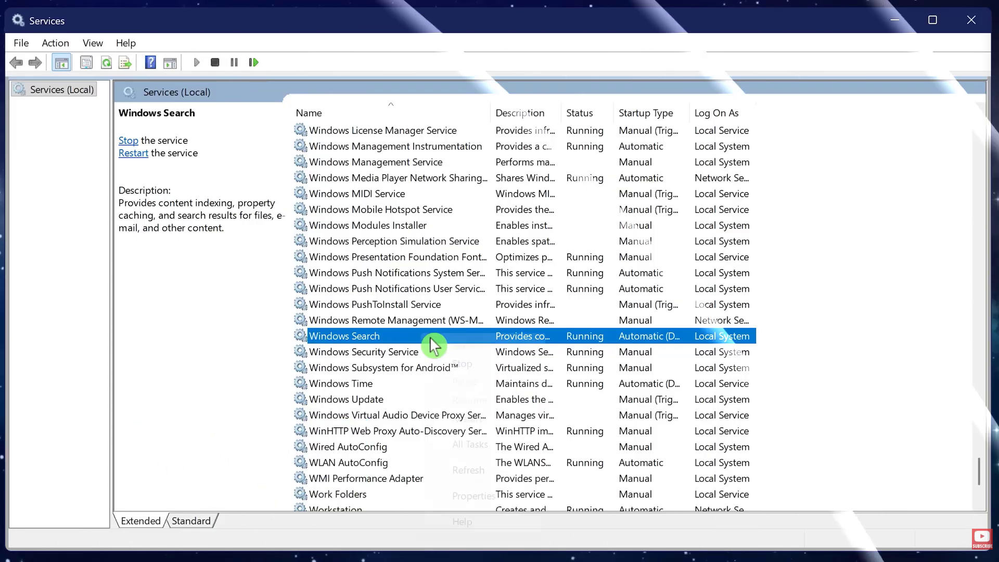
right_click(433, 345)
click(471, 496)
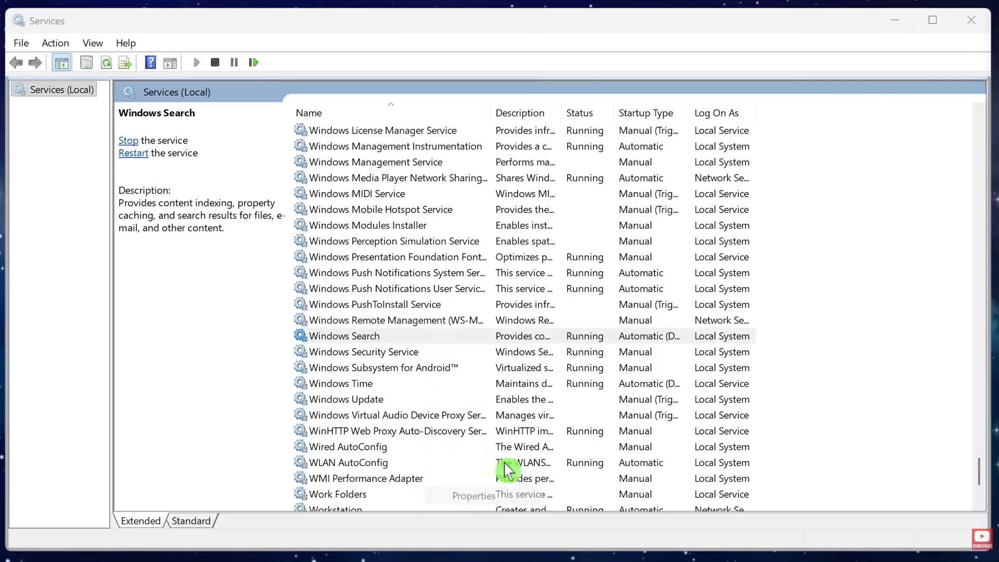
click(526, 271)
click(515, 318)
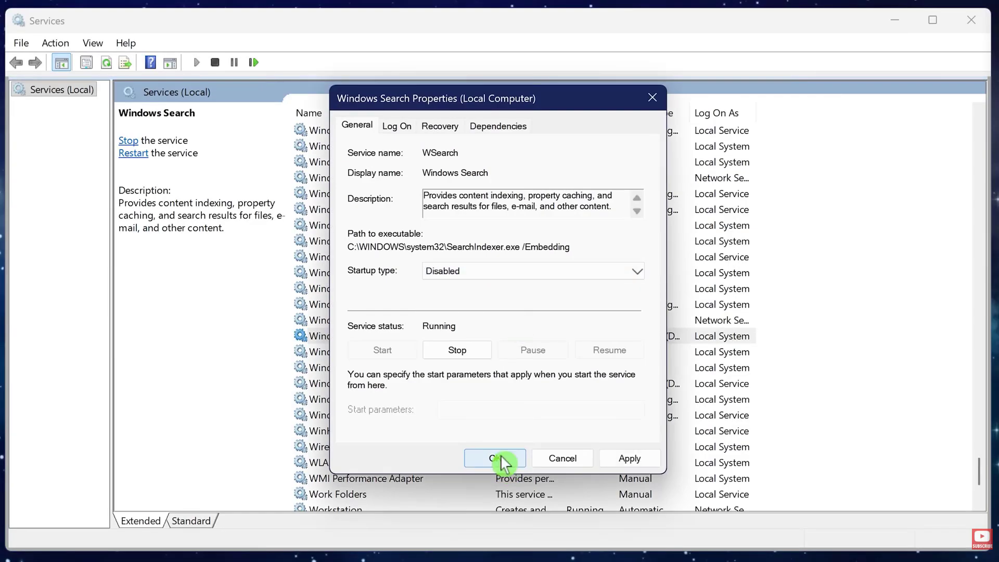
click(502, 460)
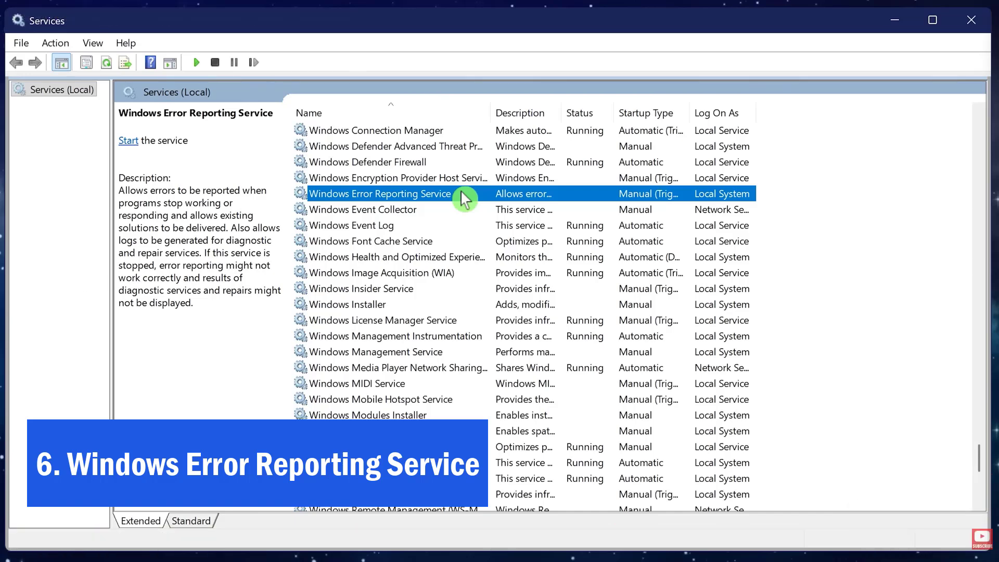
Step: Set the startup type of the Windows Error Reporting Service to Disabled and save the change
right_click(463, 197)
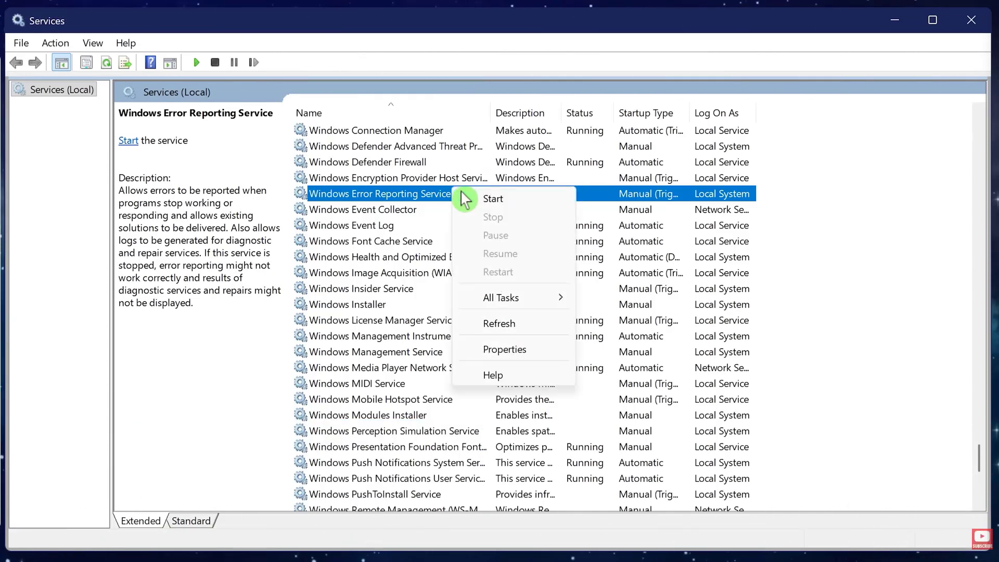
click(503, 350)
click(525, 270)
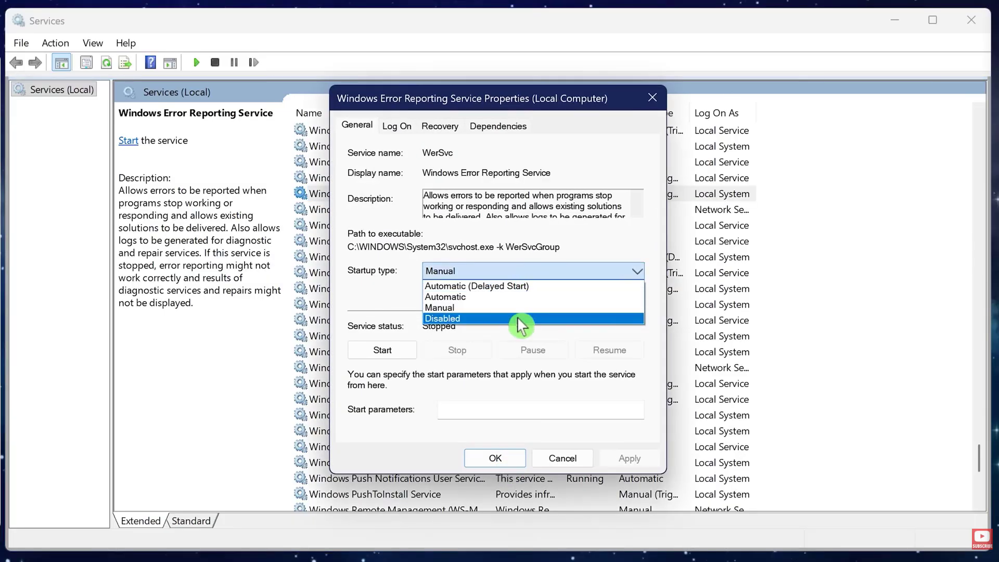
click(520, 318)
click(500, 459)
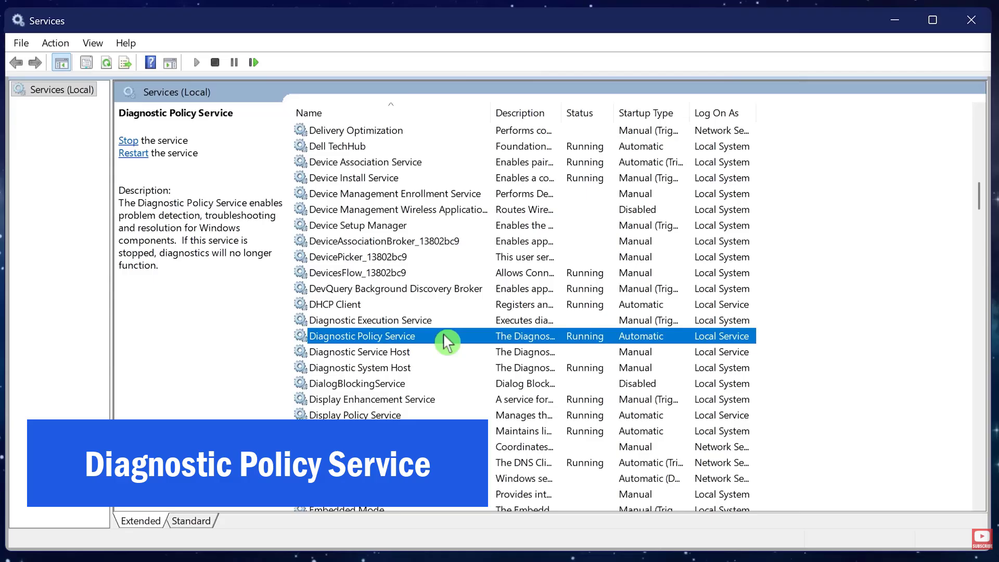
Step: Set the startup type of the Diagnostic Policy Service to Disabled and save the change
right_click(442, 336)
click(468, 490)
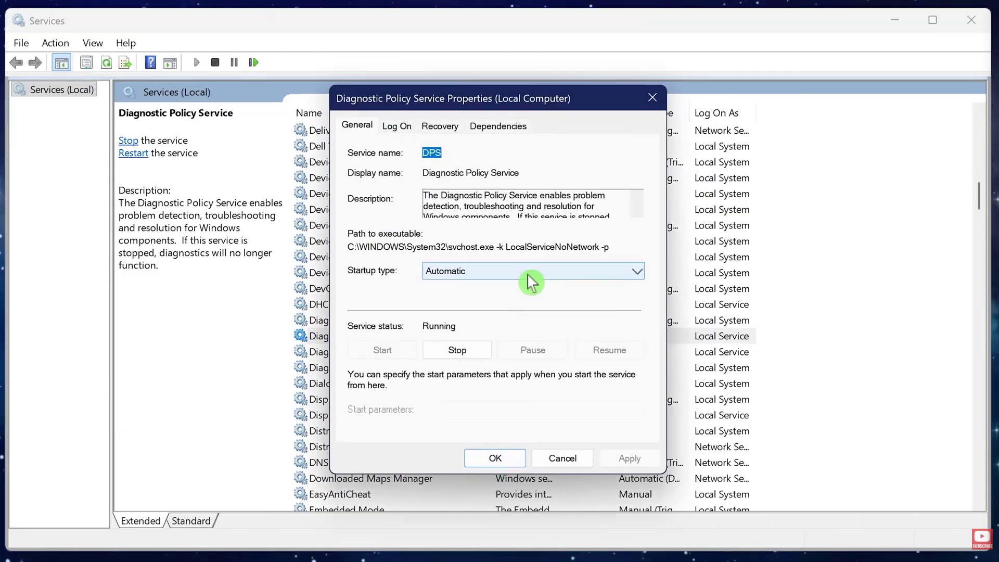
click(530, 282)
click(513, 319)
click(510, 468)
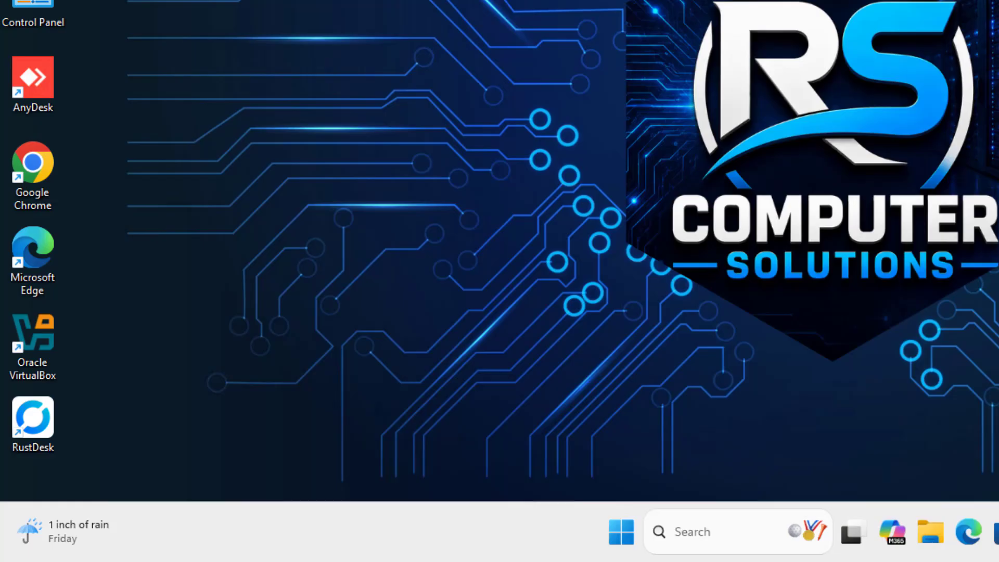
Step: Open System Configuration by running msconfig and hide all Microsoft services from its list of services
key(super+r)
text(ms)
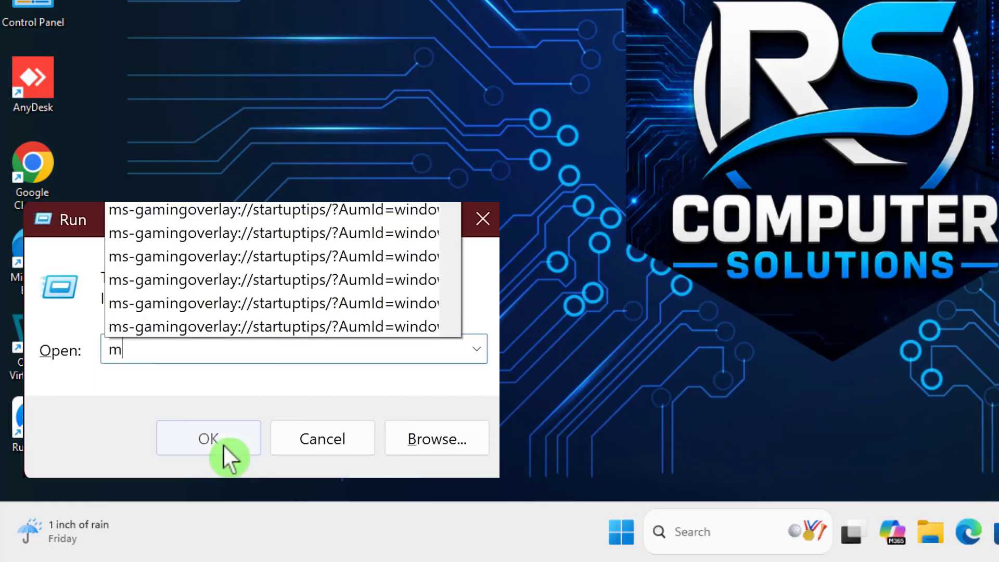
text(config)
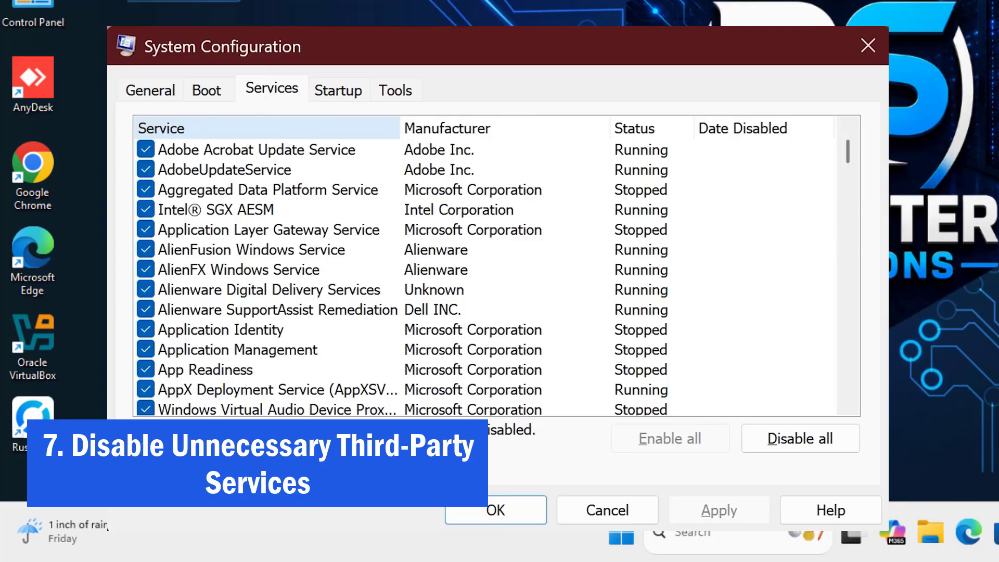
click(155, 461)
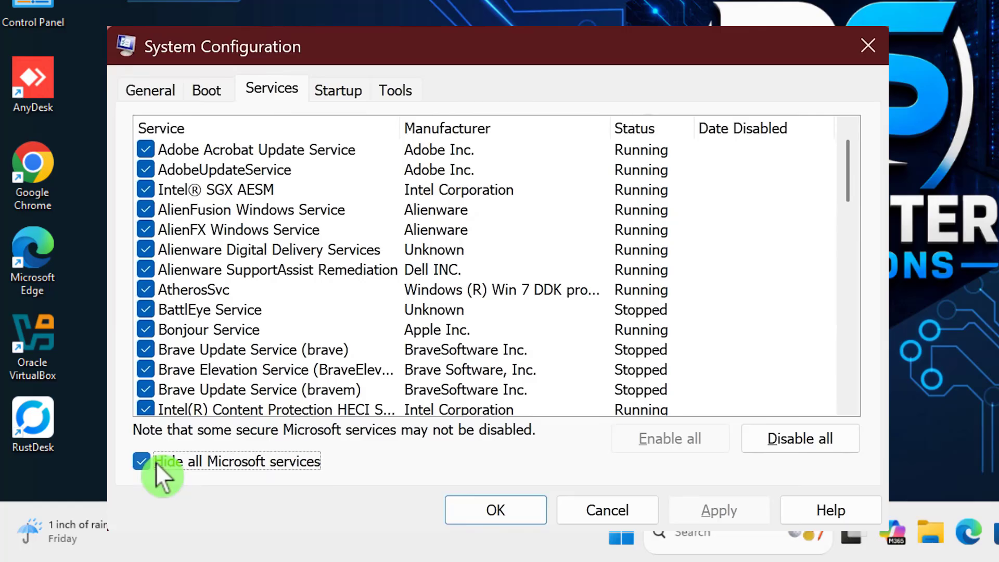
Step: Disable all the listed non-Microsoft services at once and enable them all again
click(794, 437)
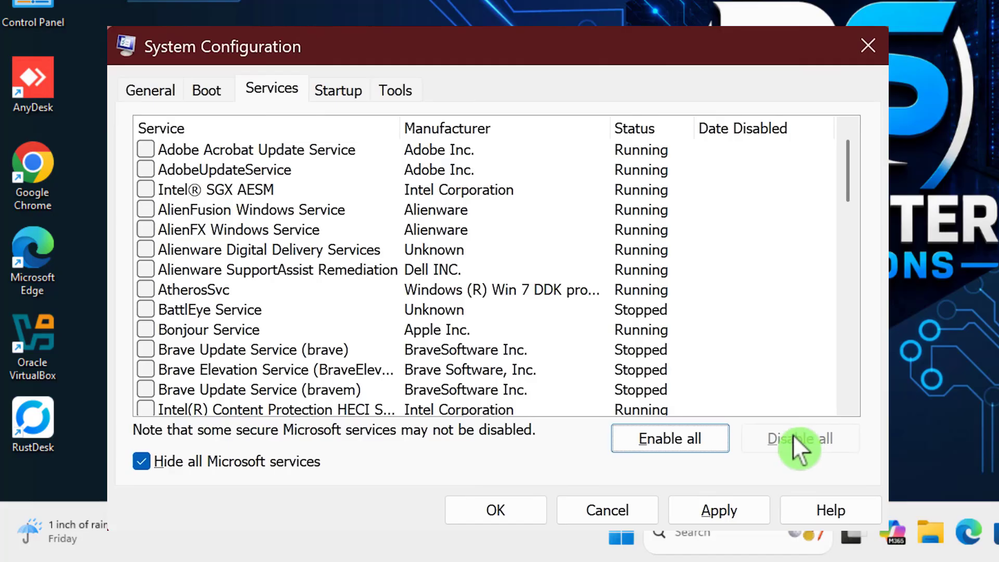
click(693, 438)
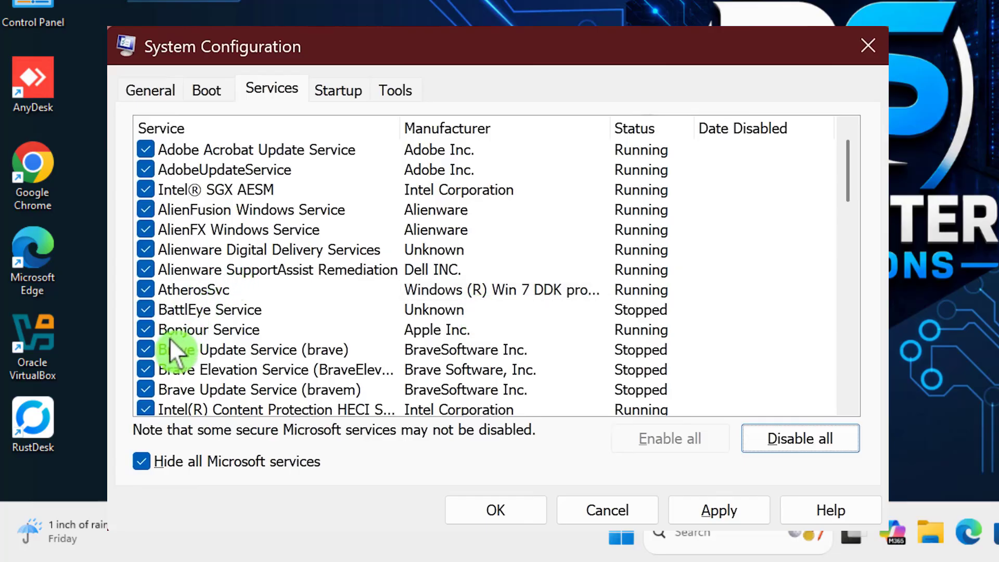
Step: Disable Bonjour Service and Brave Update Service (bravem), and save the configuration with a computer restart
click(158, 330)
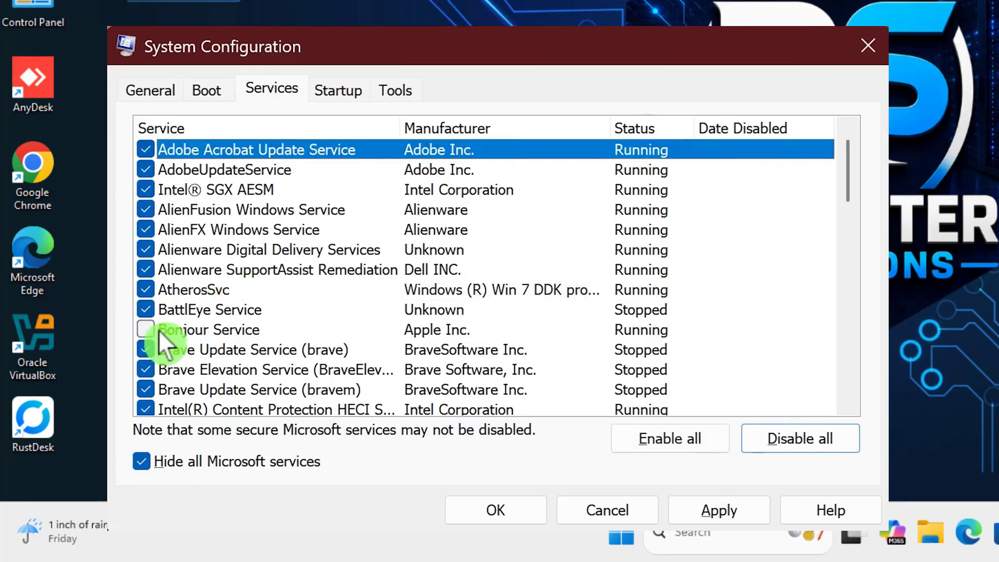
scroll(200, 318, down, 2)
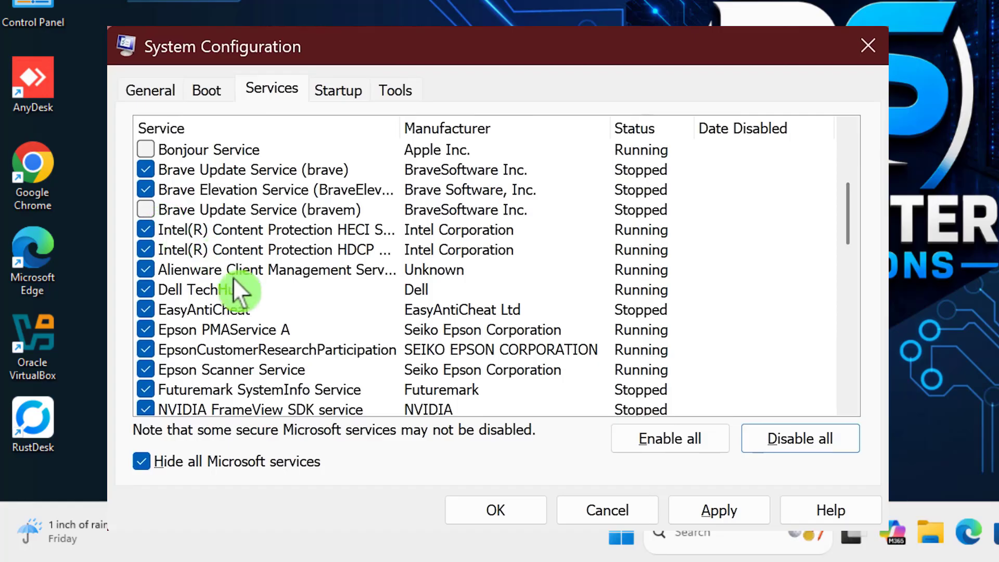
click(494, 511)
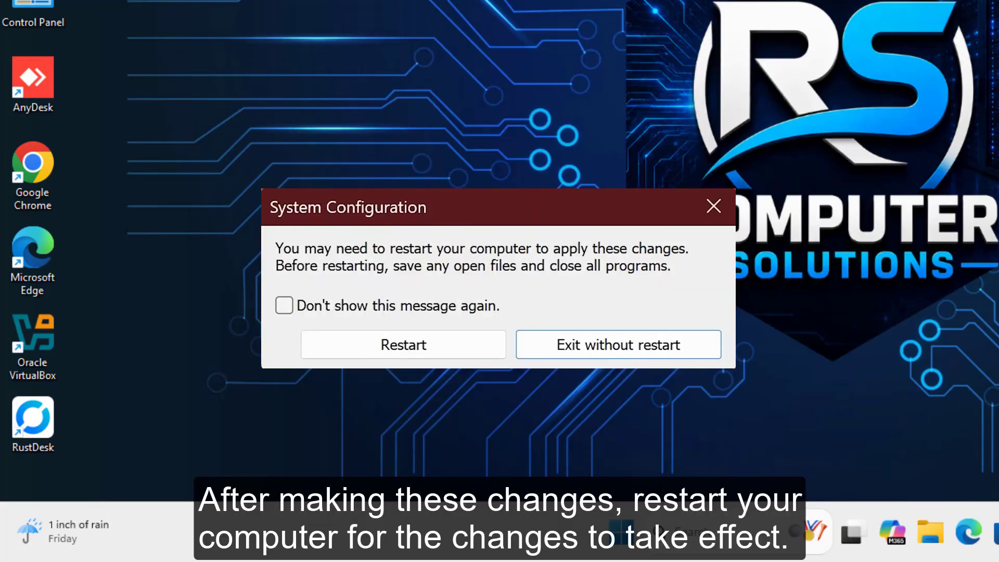
click(461, 341)
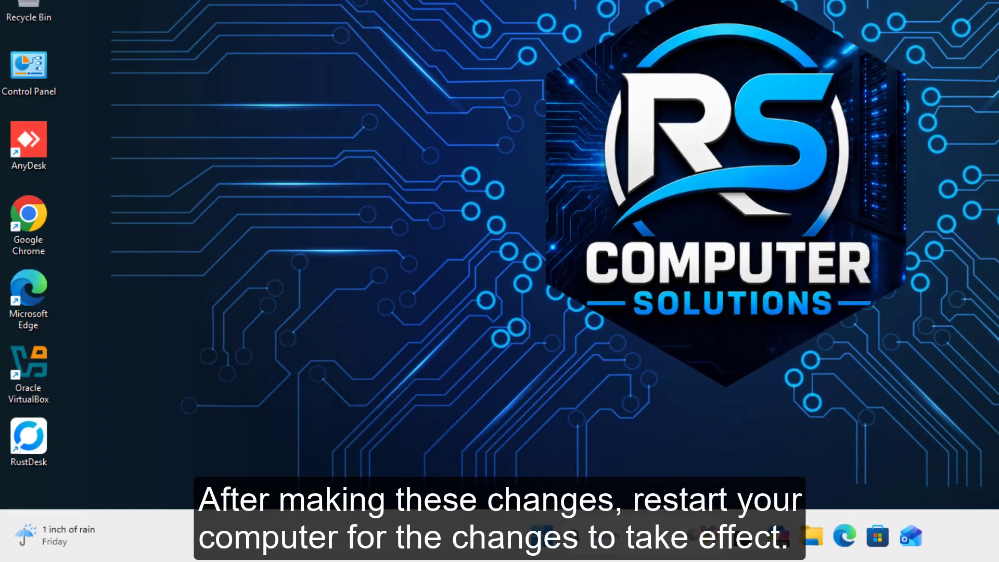